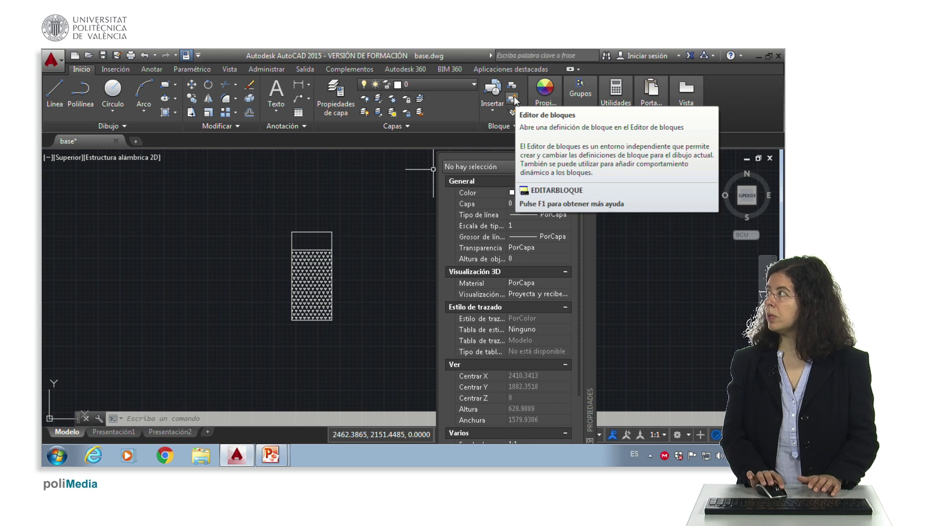
Open the "cama" block definition for editing in the Block Editor
{"action": "left_click", "coordinate": [512, 99]}
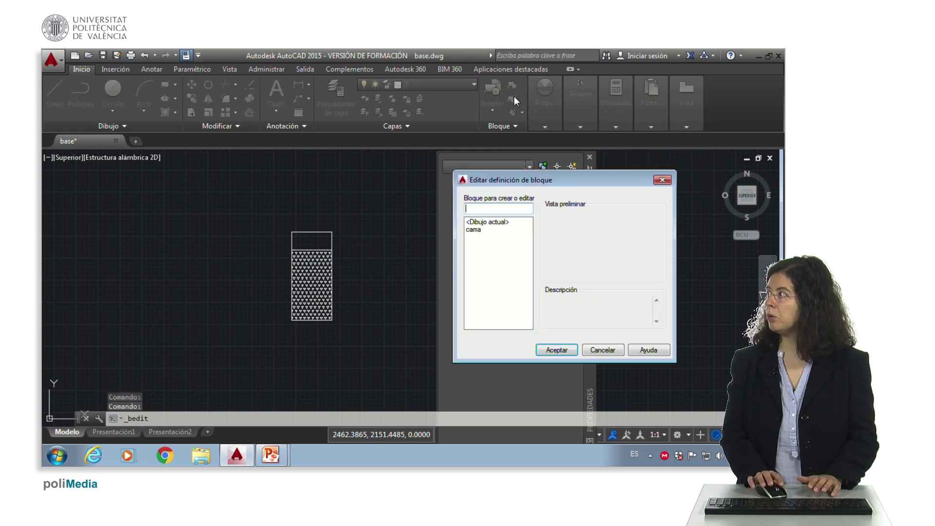
{"action": "left_click", "coordinate": [480, 232]}
{"action": "left_click", "coordinate": [546, 351]}
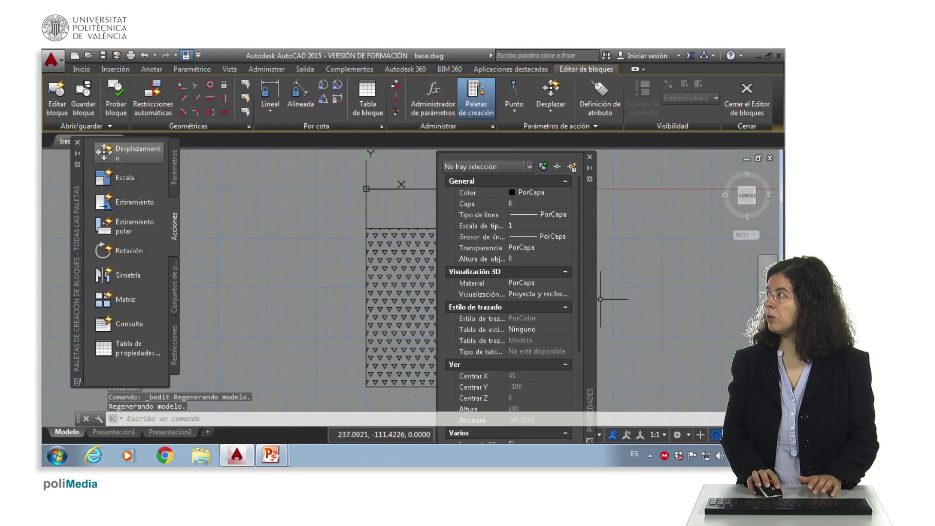
Add a linear parameter from the midpoint of the bed's top edge to the midpoint of its bottom edge, with the label beside the bed
{"action": "middle_click_drag", "start_coordinate": [360, 269], "coordinate": [279, 275]}
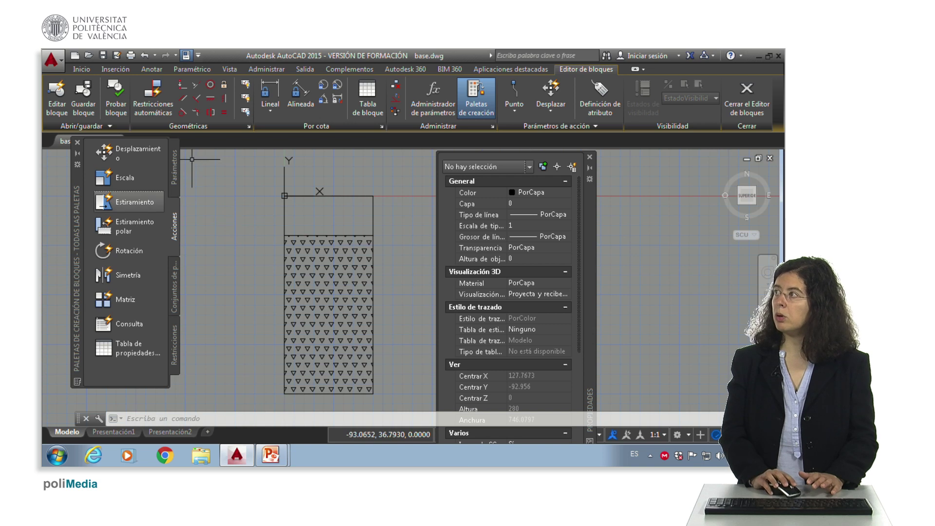
{"action": "left_click", "coordinate": [175, 168]}
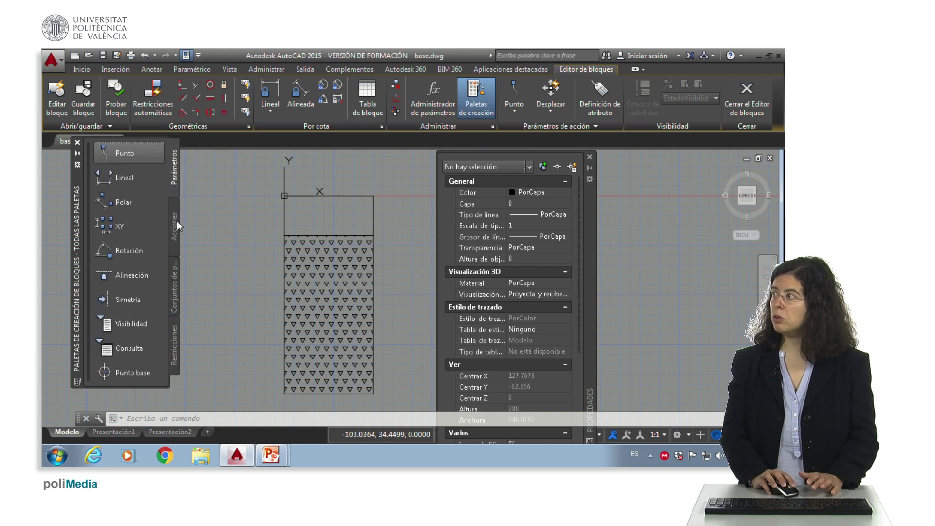
{"action": "left_click", "coordinate": [177, 221]}
{"action": "left_click", "coordinate": [175, 177]}
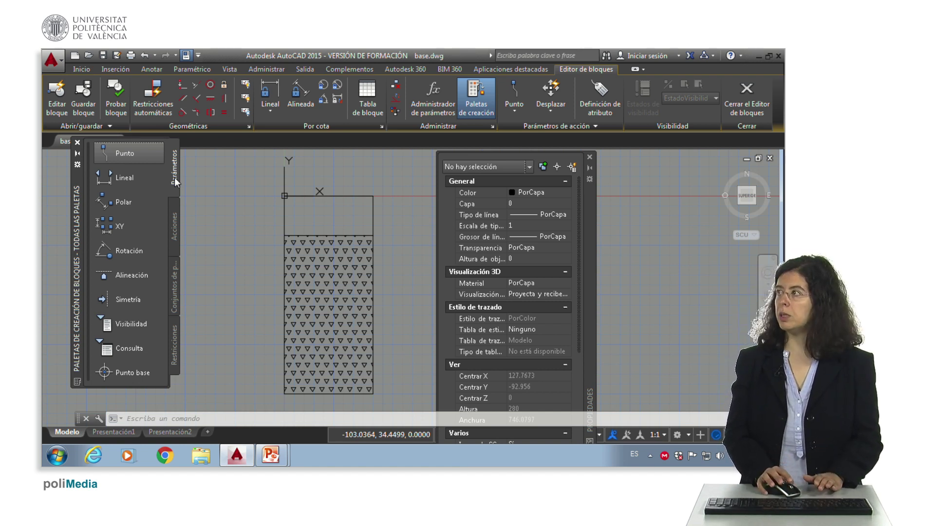
{"action": "left_click", "coordinate": [126, 180]}
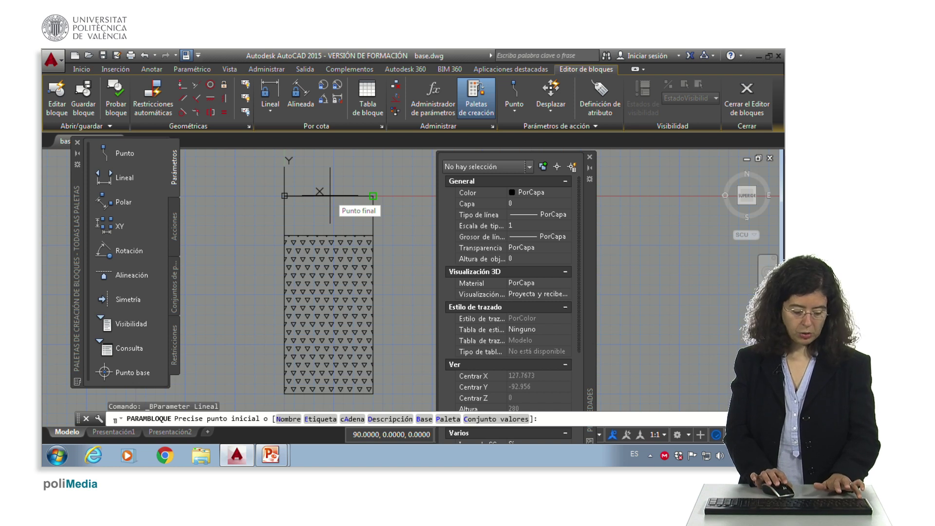
{"action": "right_click", "coordinate": [330, 195], "text": "shift"}
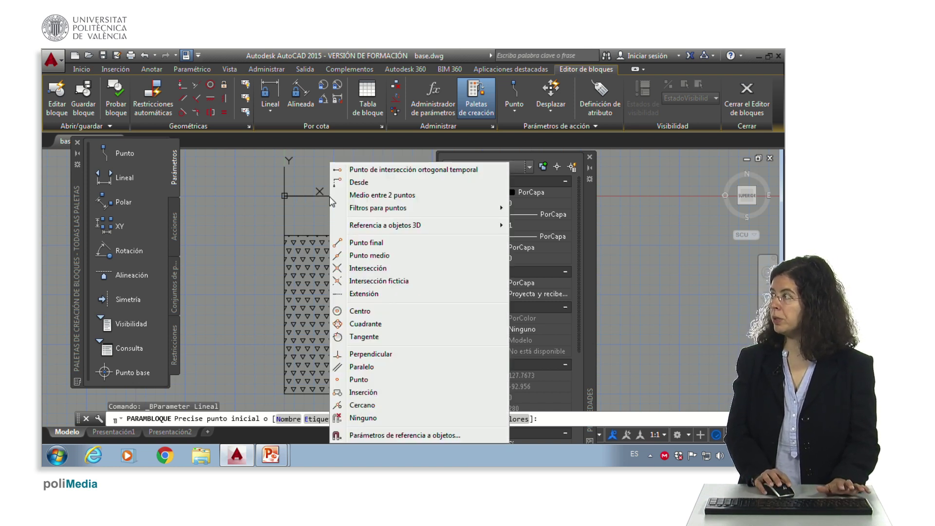
{"action": "left_click", "coordinate": [371, 260]}
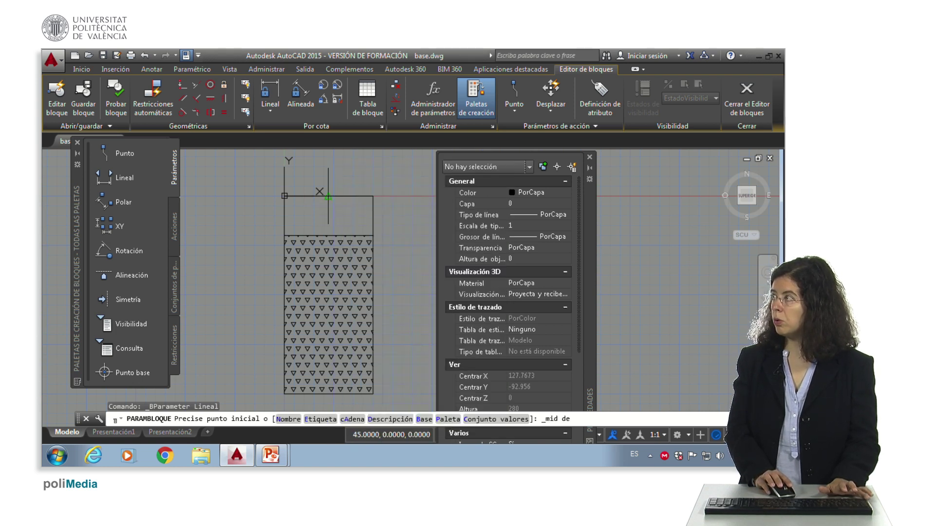
{"action": "left_click", "coordinate": [331, 201]}
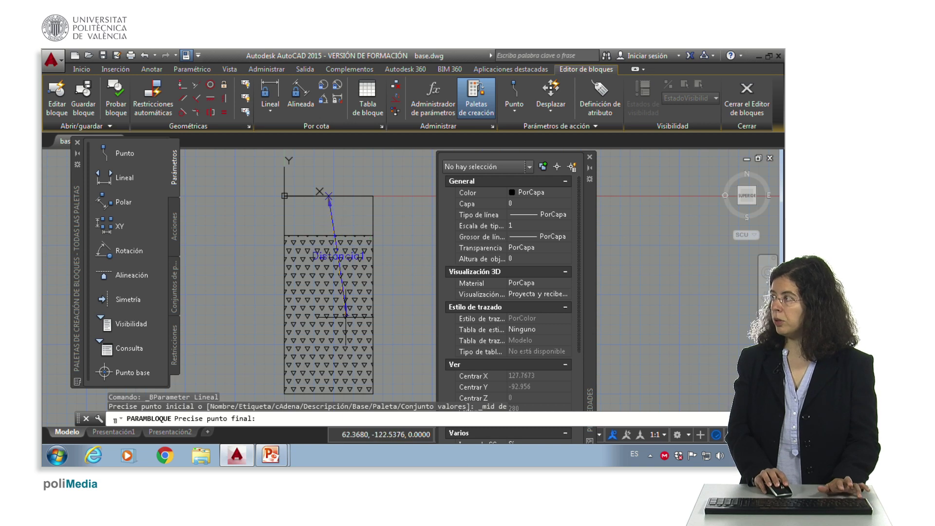
{"action": "right_click", "coordinate": [345, 316], "text": "shift"}
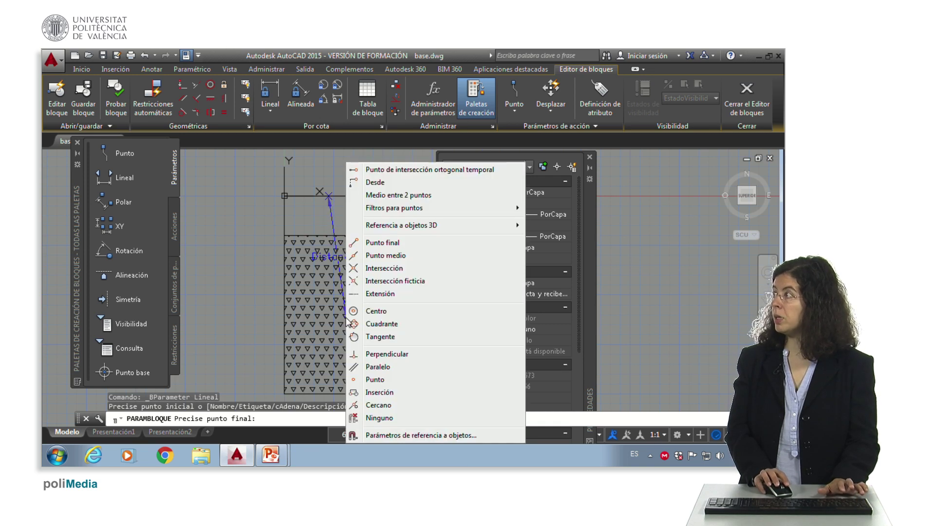
{"action": "left_click", "coordinate": [390, 256]}
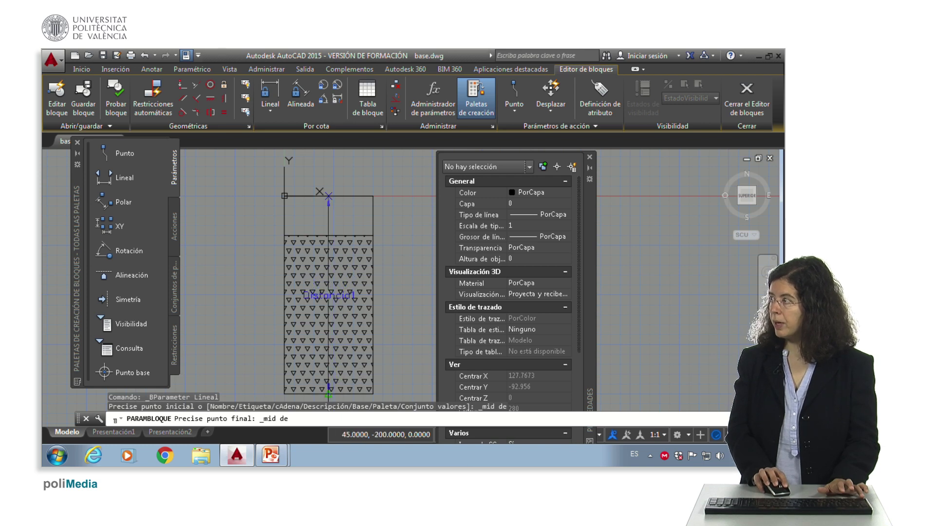
{"action": "left_click", "coordinate": [329, 389]}
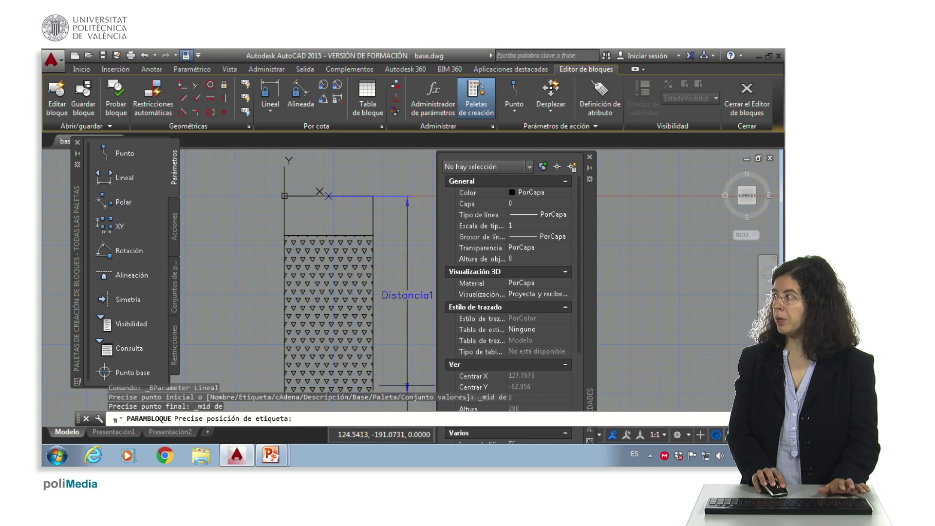
{"action": "left_click", "coordinate": [407, 386]}
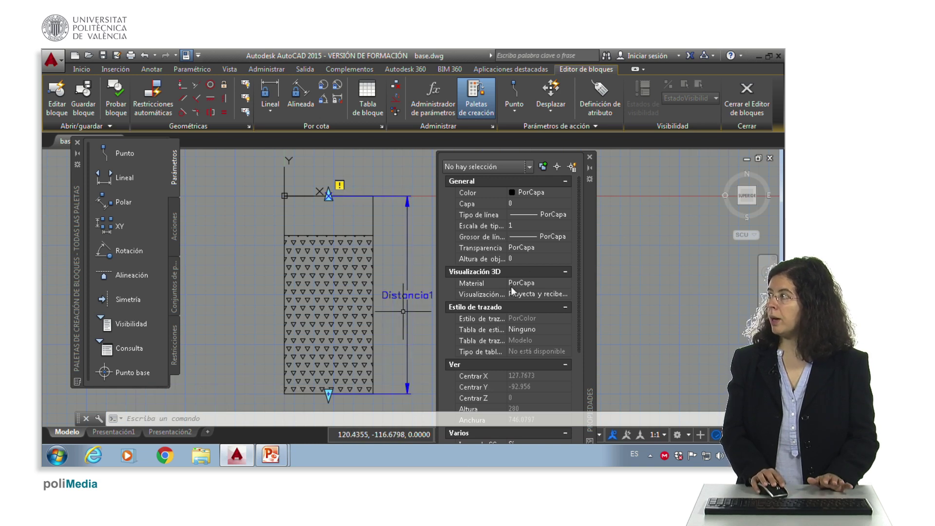
Check the linear parameter's properties and move the Properties palette farther from the bed geometry
{"action": "left_click", "coordinate": [414, 294]}
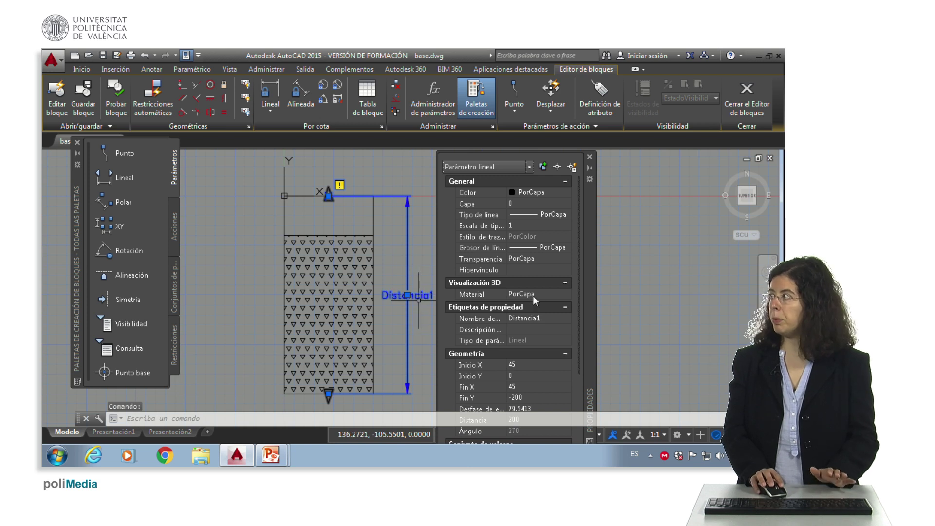
{"action": "key", "text": "Escape"}
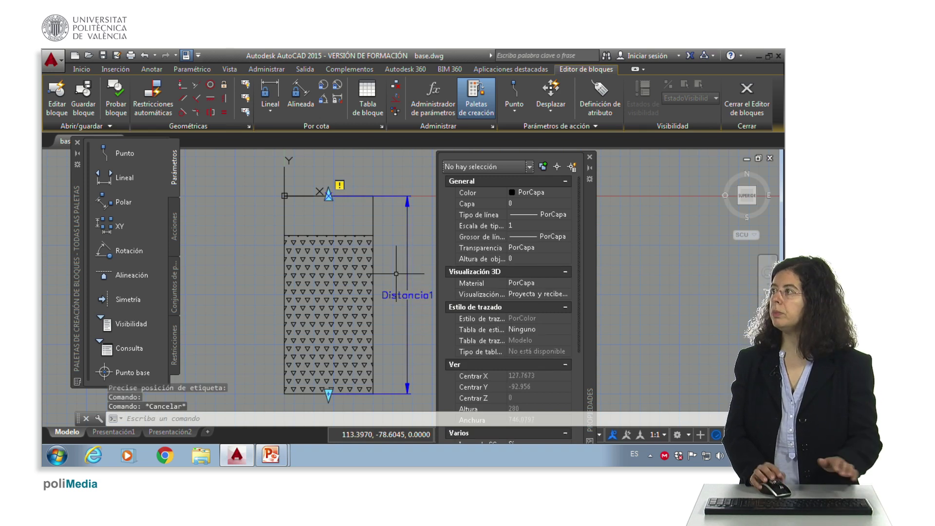
{"action": "left_click", "coordinate": [174, 221]}
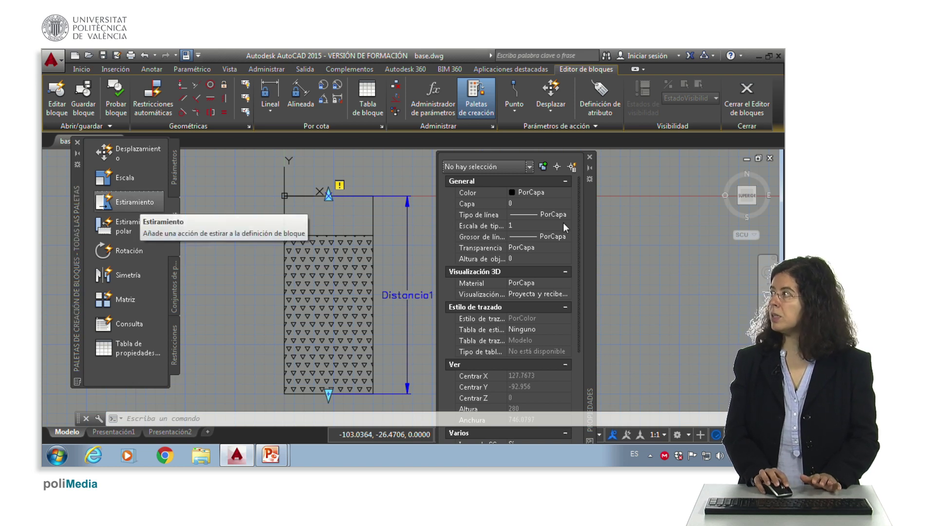
{"action": "left_click_drag", "start_coordinate": [592, 231], "coordinate": [662, 225]}
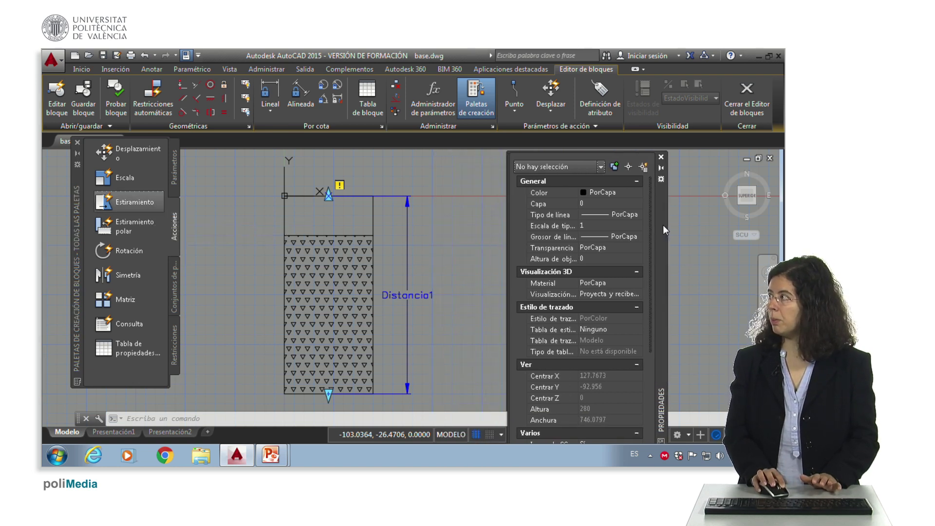
{"action": "scroll", "coordinate": [455, 306], "scroll_direction": "down", "scroll_amount": 2}
{"action": "middle_click_drag", "start_coordinate": [455, 305], "coordinate": [449, 291]}
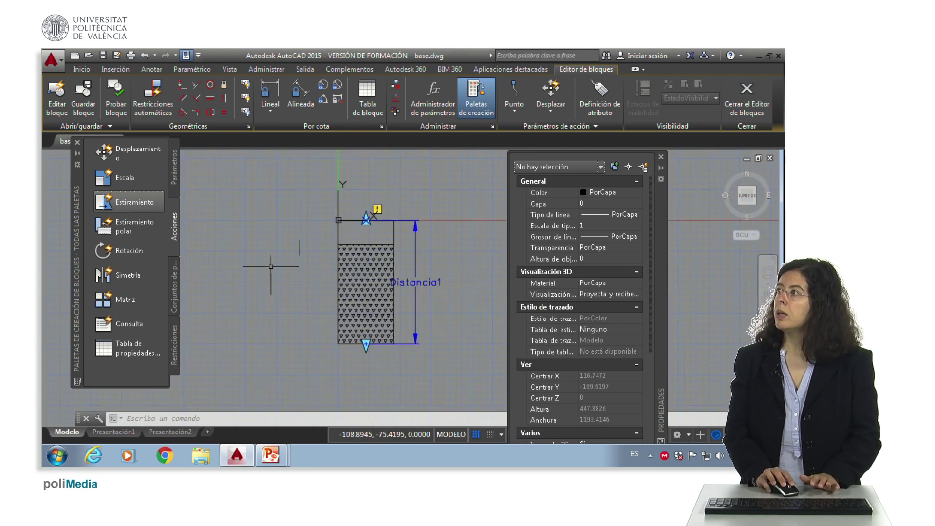
Start a Stretch action on the linear parameter, tied to its lower point, with a stretch frame around the bed's lower end
{"action": "left_click", "coordinate": [128, 205]}
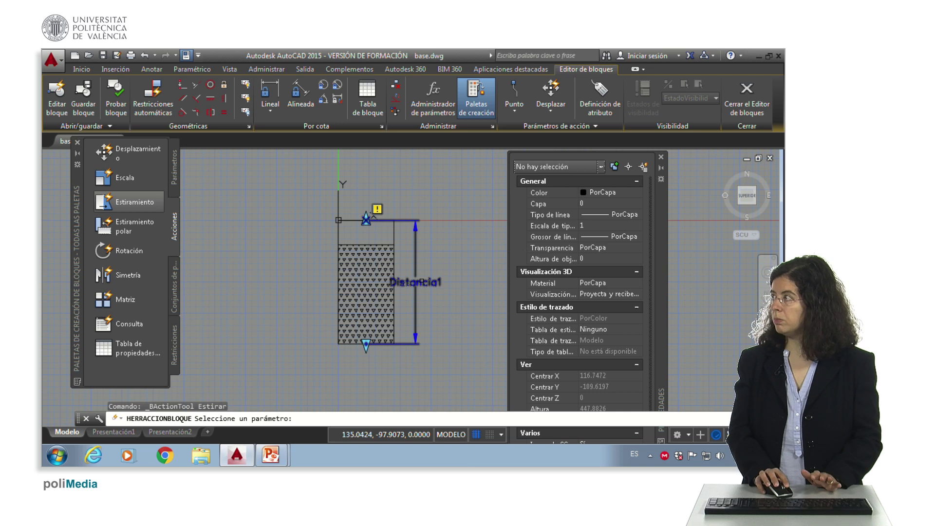
{"action": "left_click", "coordinate": [421, 281]}
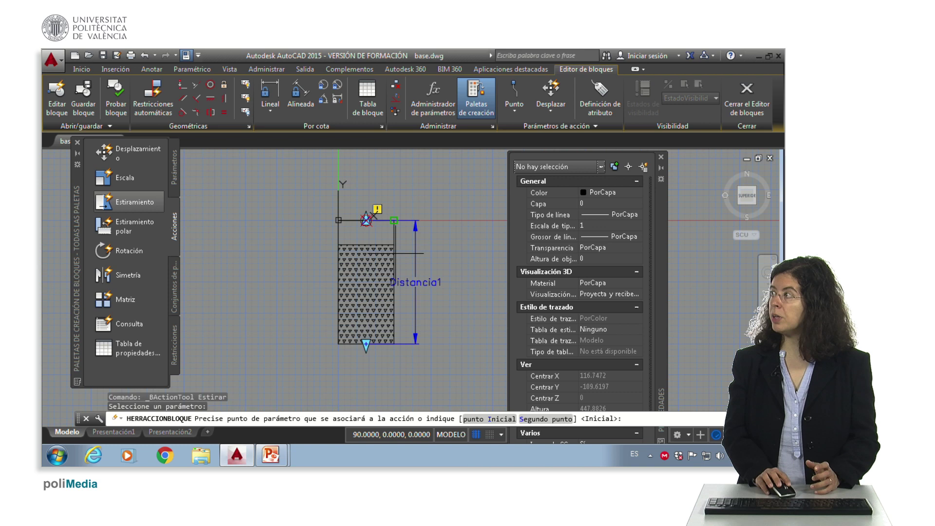
{"action": "left_click", "coordinate": [366, 343]}
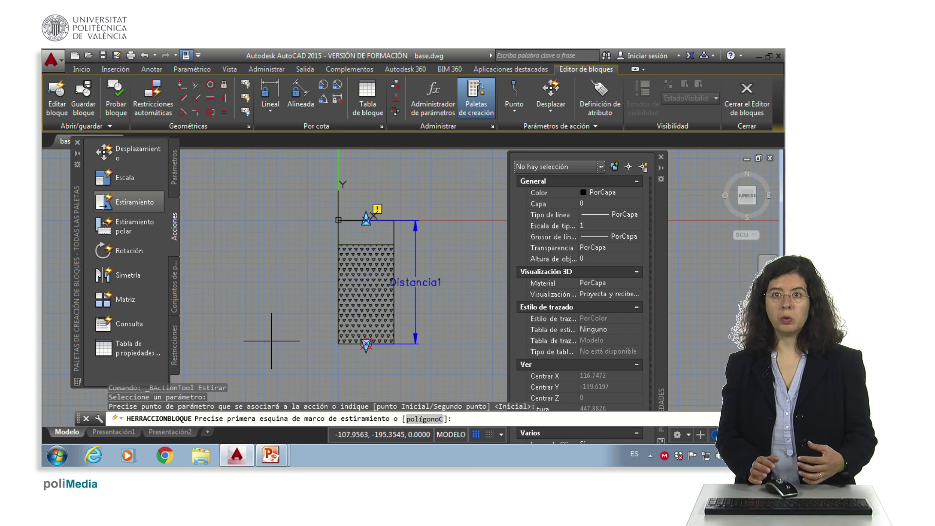
{"action": "left_click", "coordinate": [296, 306]}
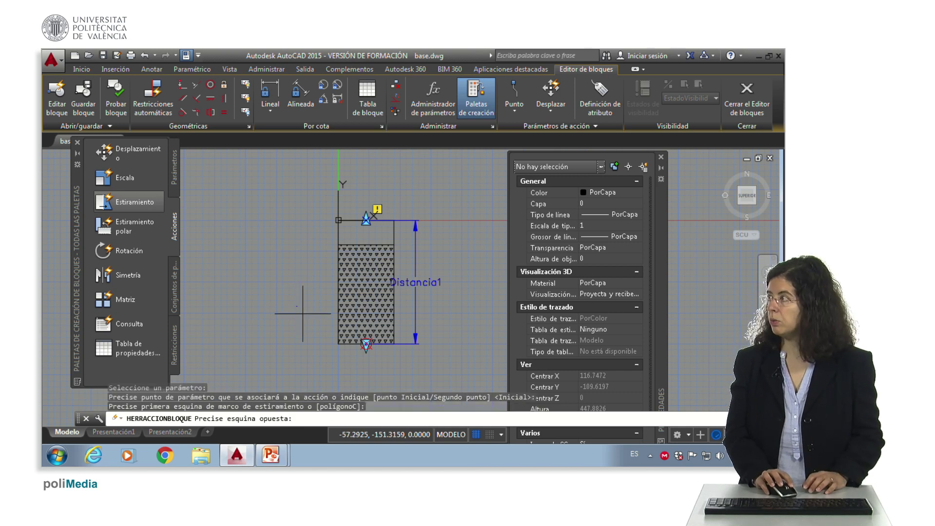
{"action": "left_click", "coordinate": [453, 371]}
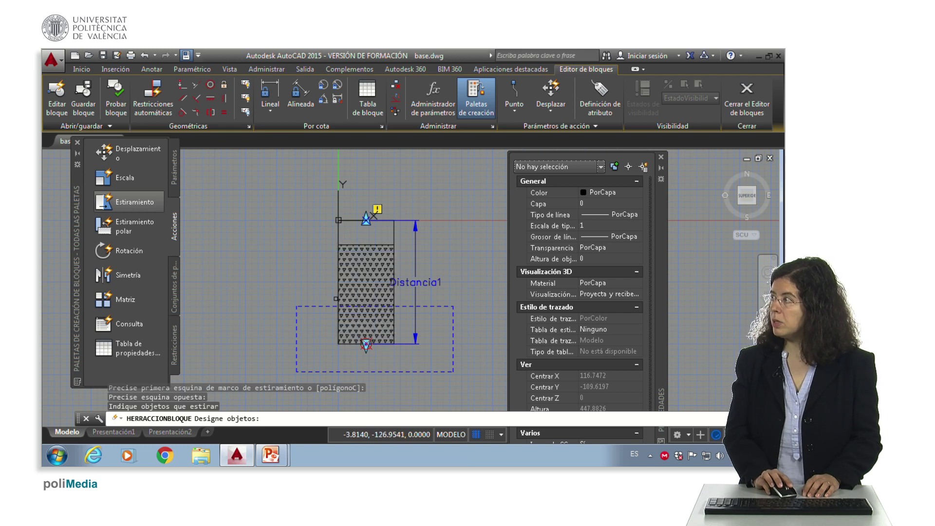
Complete the Stretch action with the bed's two long sides, bottom edge, linear parameter and hatch as the objects to stretch
{"action": "left_click", "coordinate": [337, 298]}
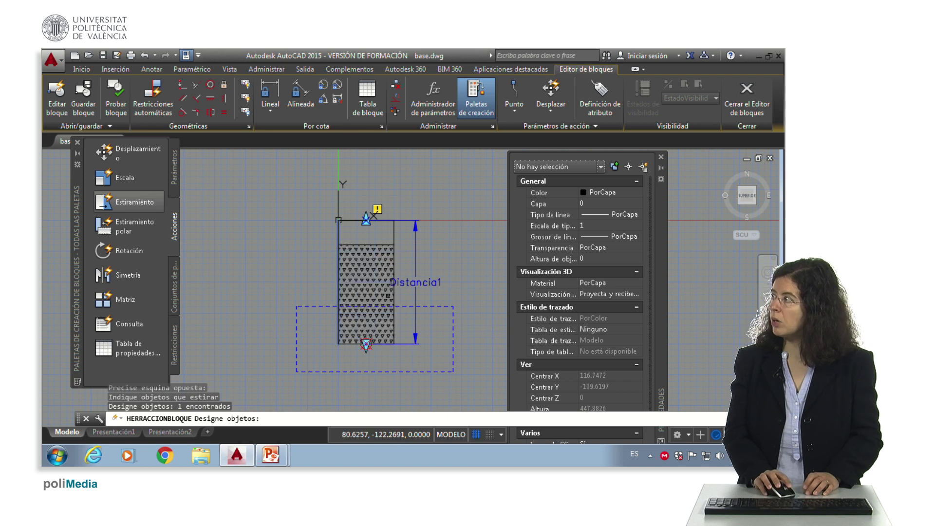
{"action": "left_click", "coordinate": [394, 297]}
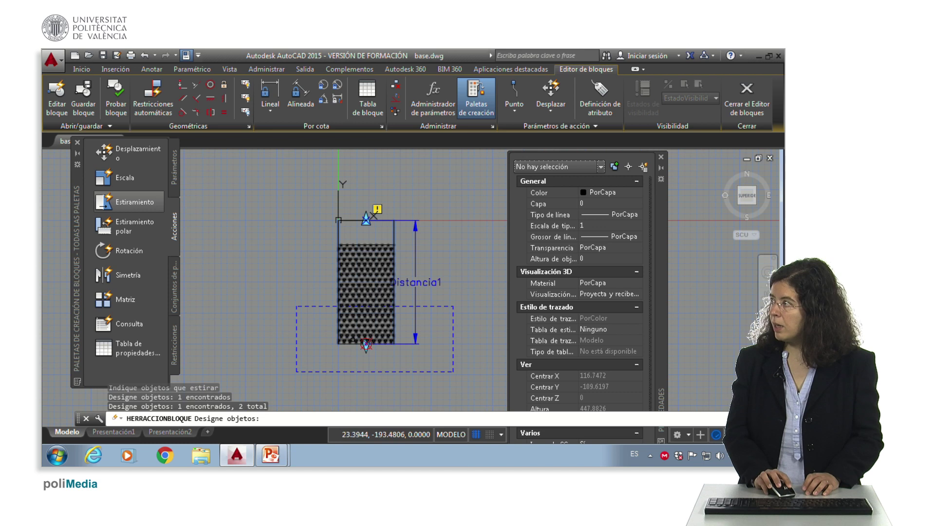
{"action": "left_click", "coordinate": [350, 344]}
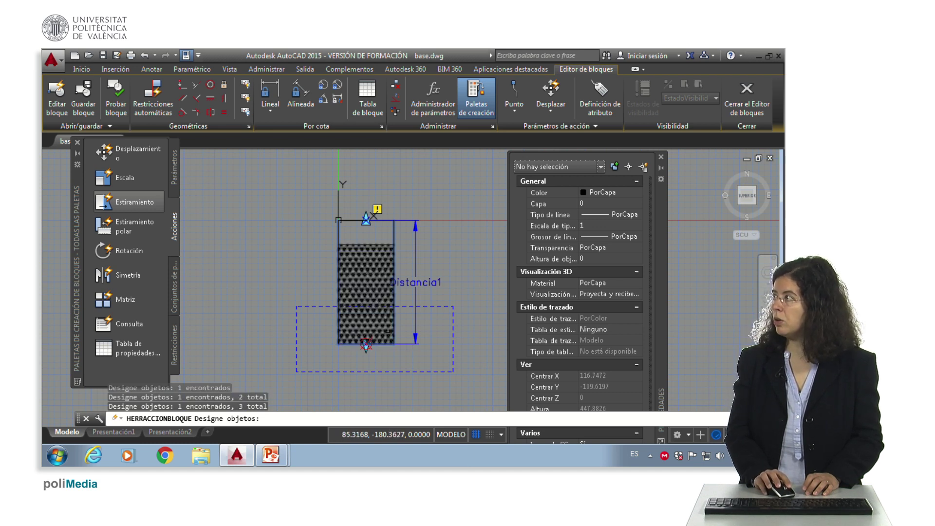
{"action": "left_click", "coordinate": [413, 334]}
{"action": "left_click", "coordinate": [365, 322]}
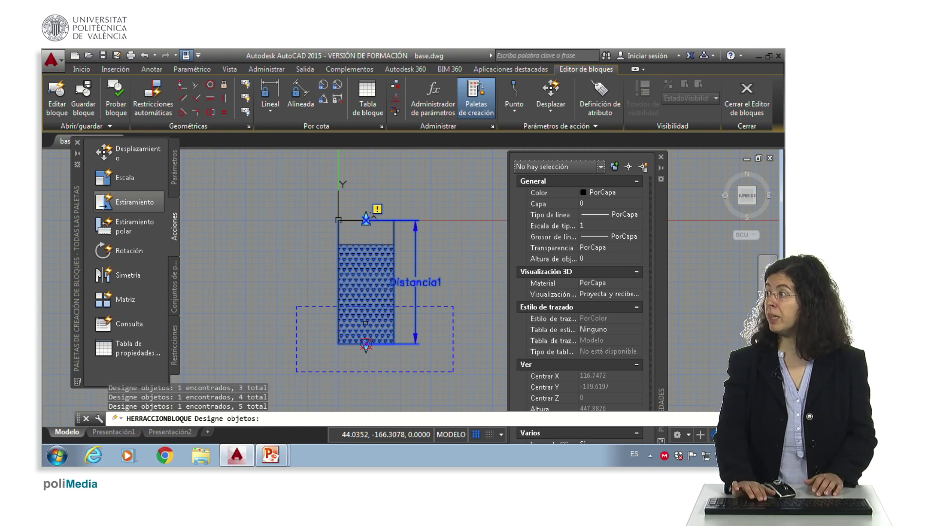
{"action": "key", "text": "Return"}
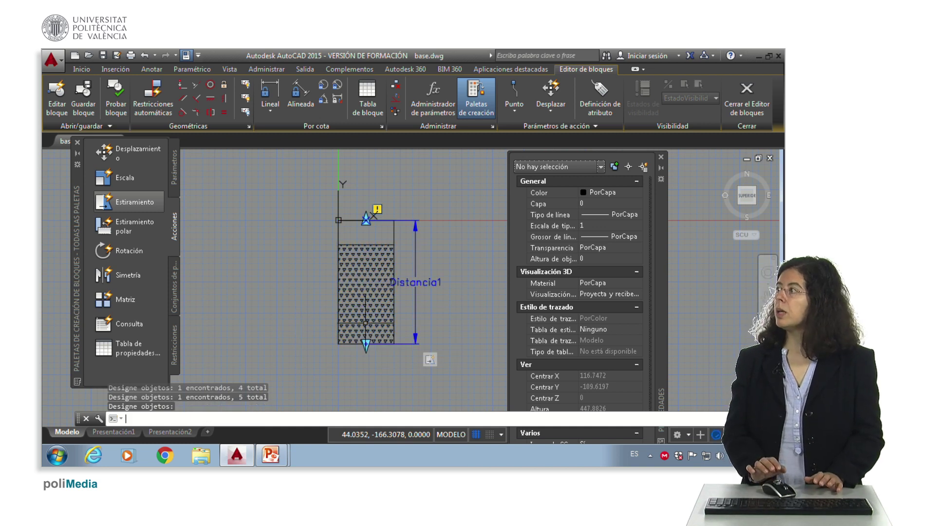
{"action": "key", "text": "Return"}
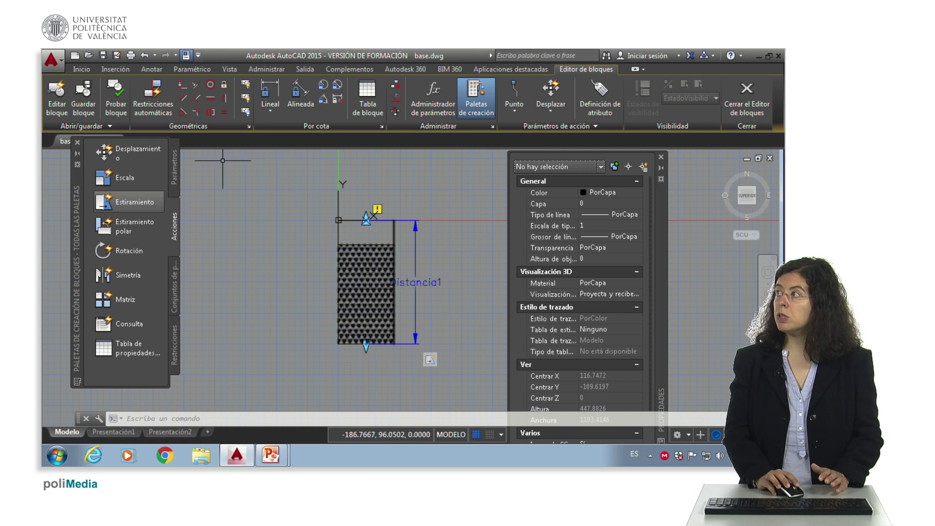
Test the block by lengthening the bed to about 292 mm with its stretch grip and shortening it with the same grip
{"action": "left_click", "coordinate": [120, 107]}
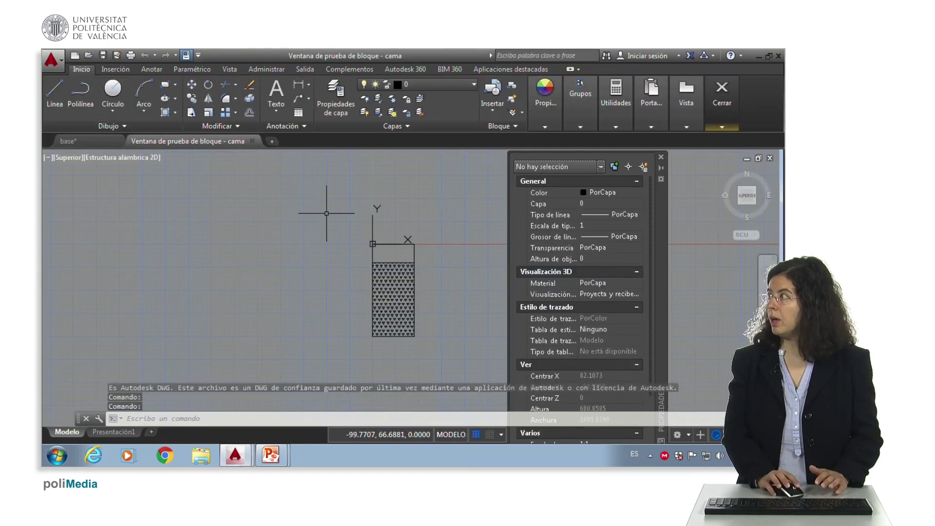
{"action": "left_click", "coordinate": [393, 270]}
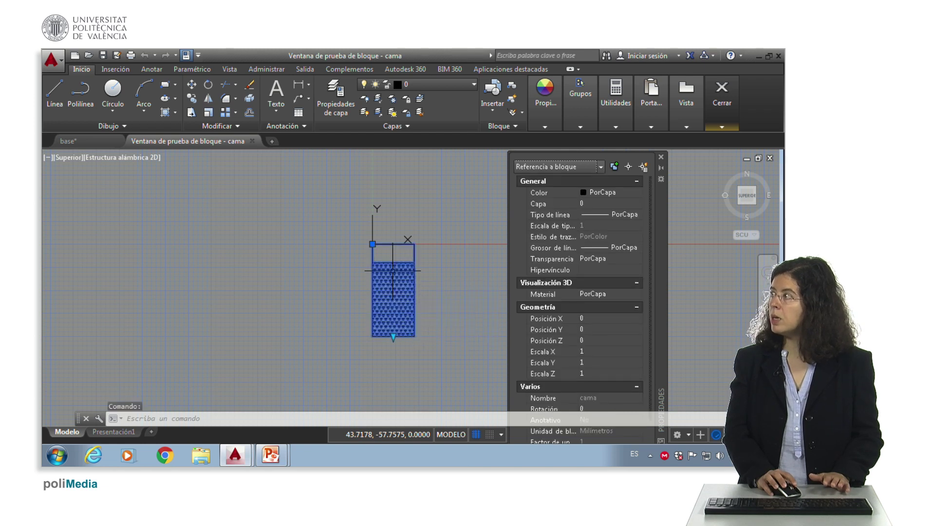
{"action": "left_click", "coordinate": [393, 336]}
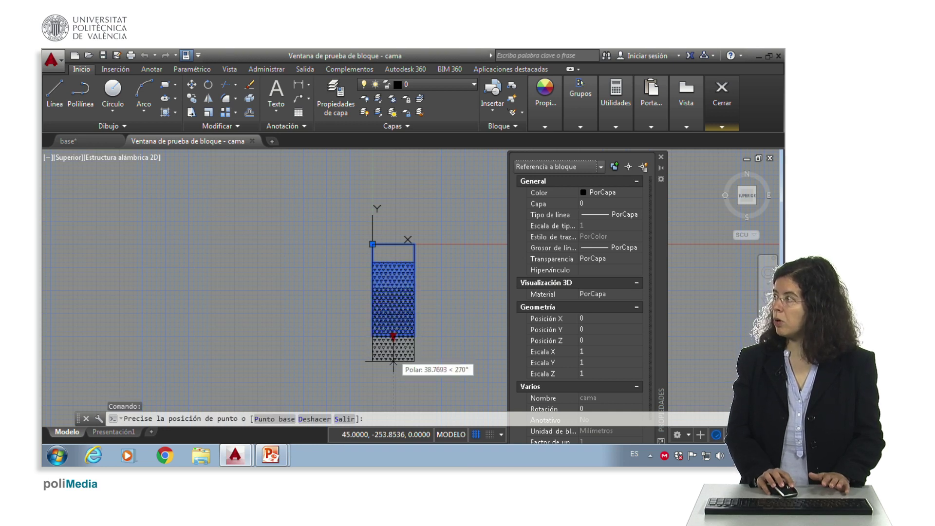
{"action": "left_click", "coordinate": [392, 378]}
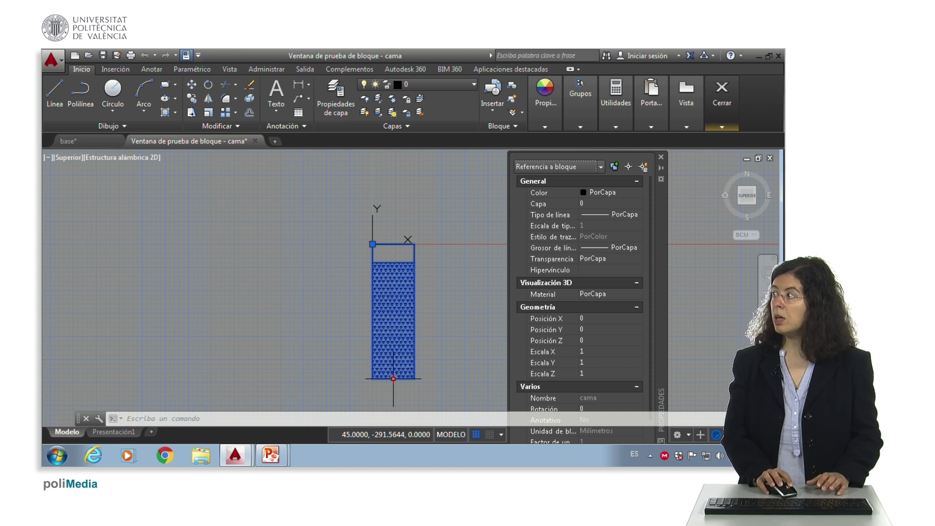
{"action": "left_click", "coordinate": [393, 378]}
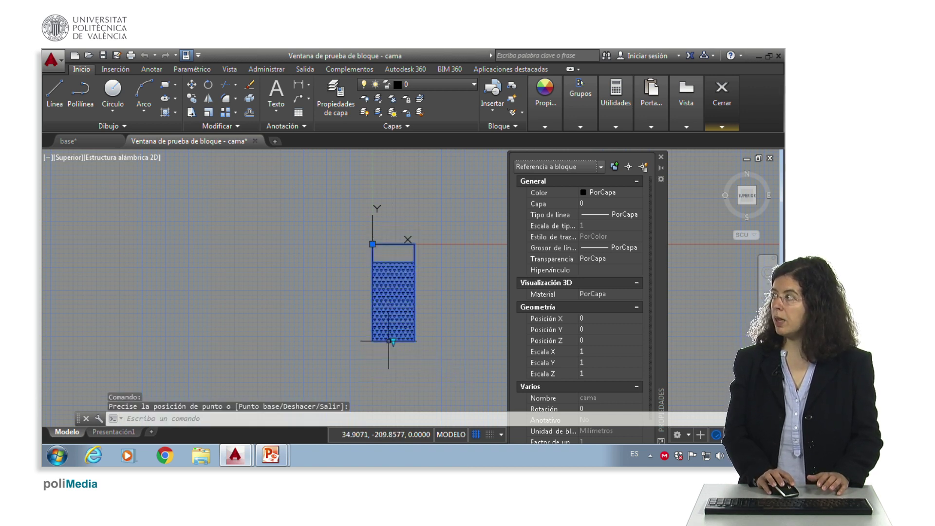
{"action": "left_click", "coordinate": [390, 336]}
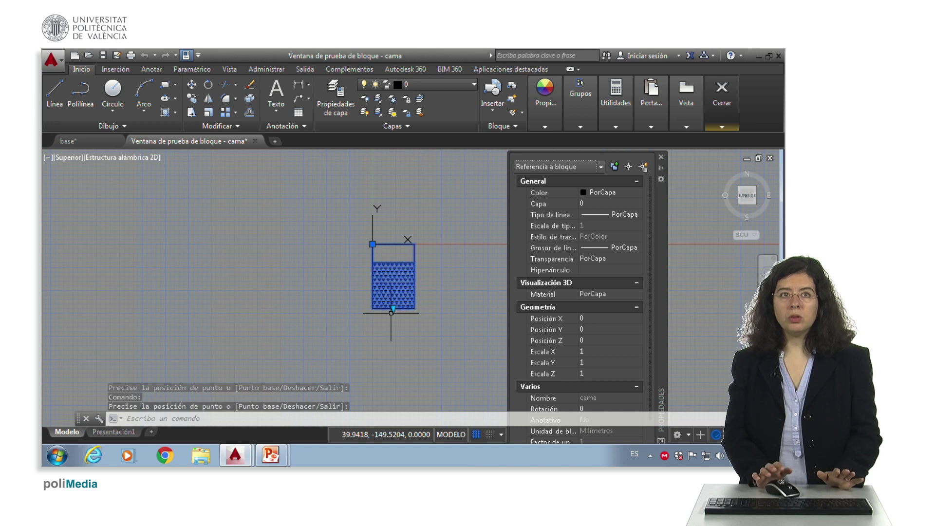
Close the block test window, save the changes to the bed block and leave the block editor
{"action": "left_click", "coordinate": [725, 95]}
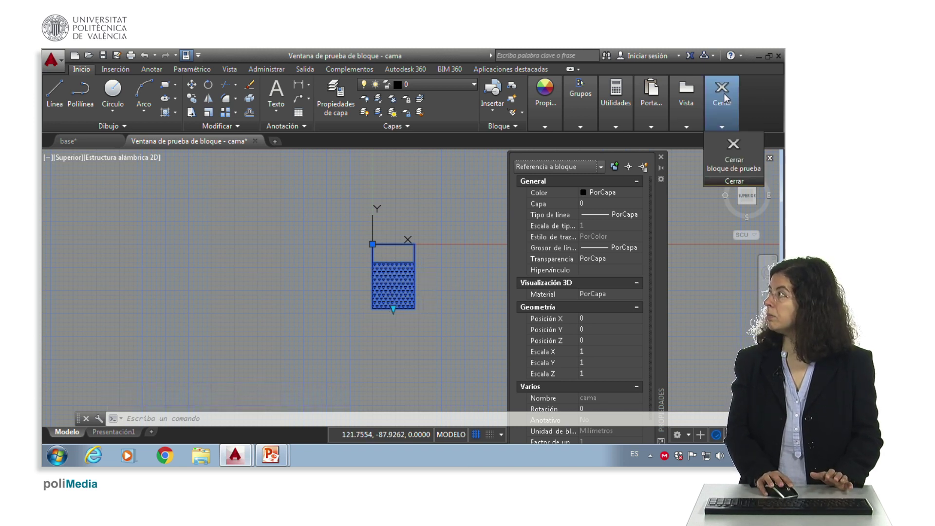
{"action": "left_click", "coordinate": [734, 153]}
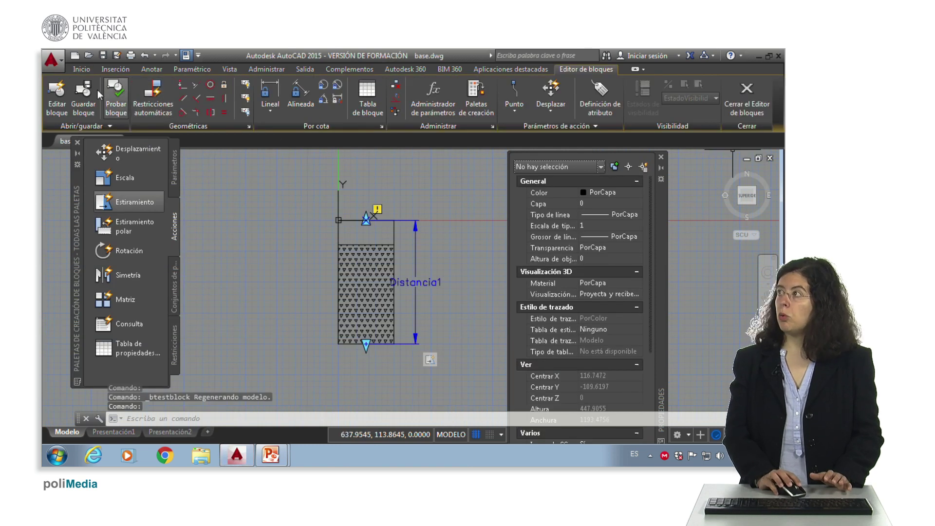
{"action": "left_click", "coordinate": [86, 89]}
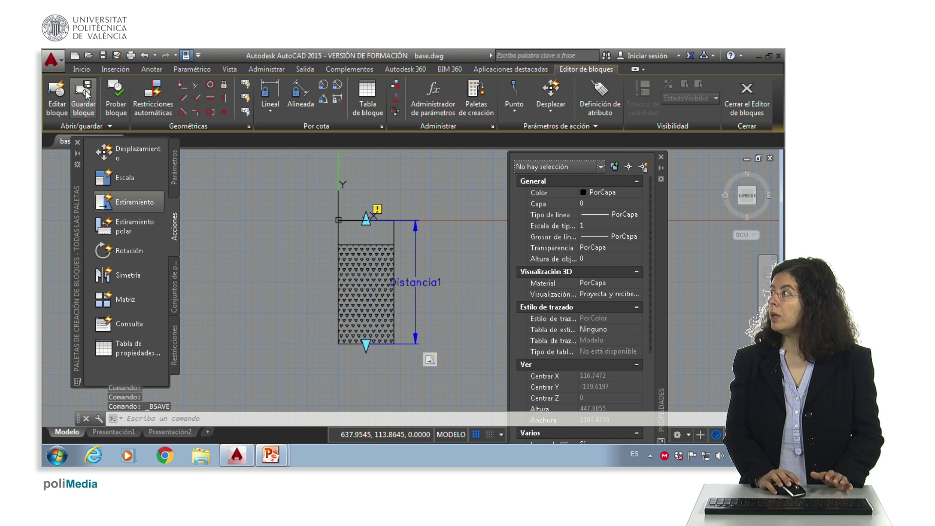
{"action": "left_click", "coordinate": [739, 110]}
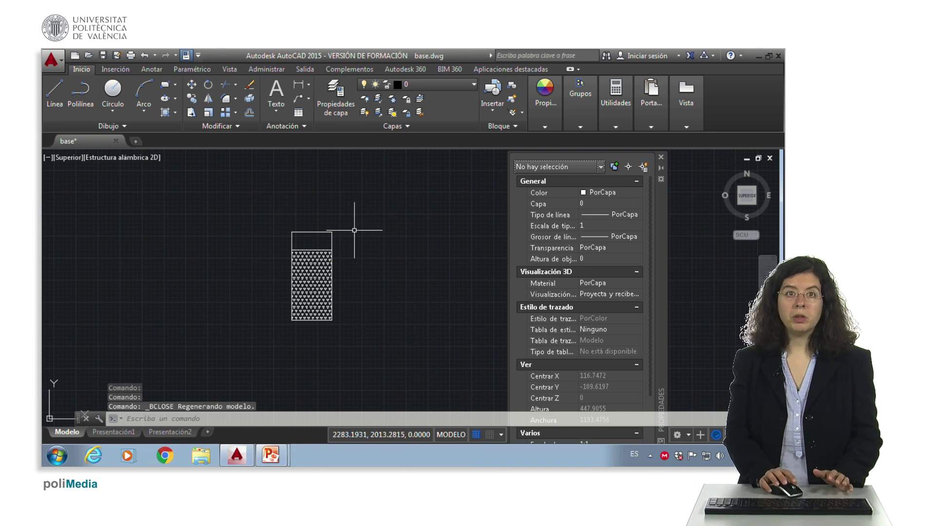
Lengthen the bed block in the drawing to about 280 mm with its lower stretch grip and shorten it to its original length
{"action": "left_click", "coordinate": [316, 266]}
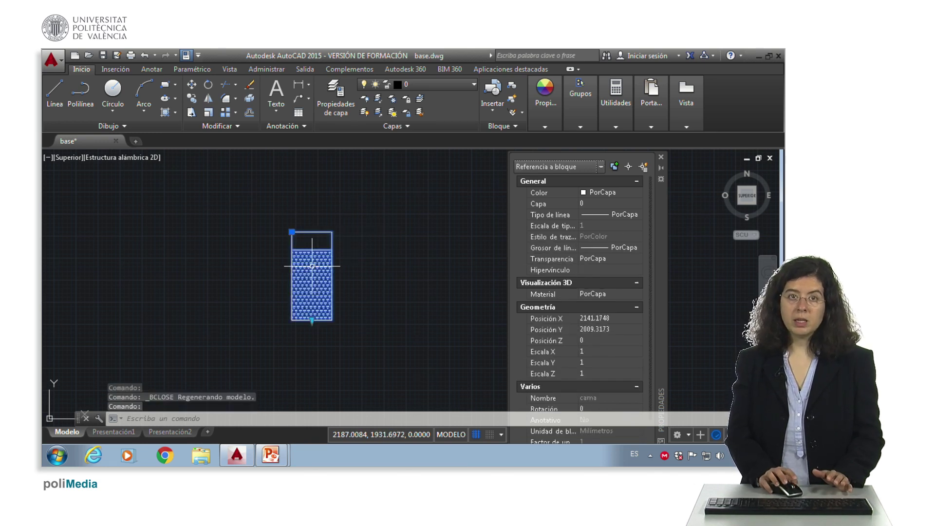
{"action": "left_click", "coordinate": [312, 321]}
{"action": "left_click", "coordinate": [311, 353]}
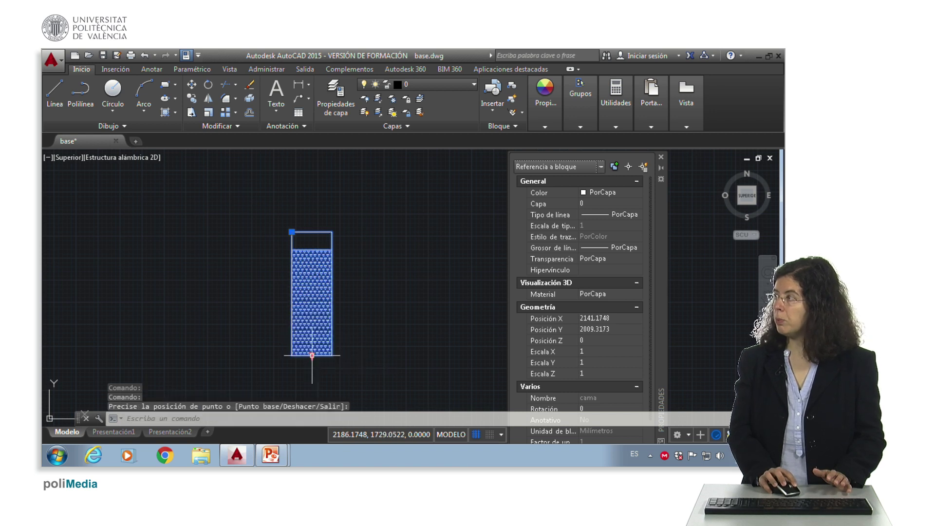
{"action": "left_click", "coordinate": [312, 355]}
{"action": "left_click", "coordinate": [312, 354]}
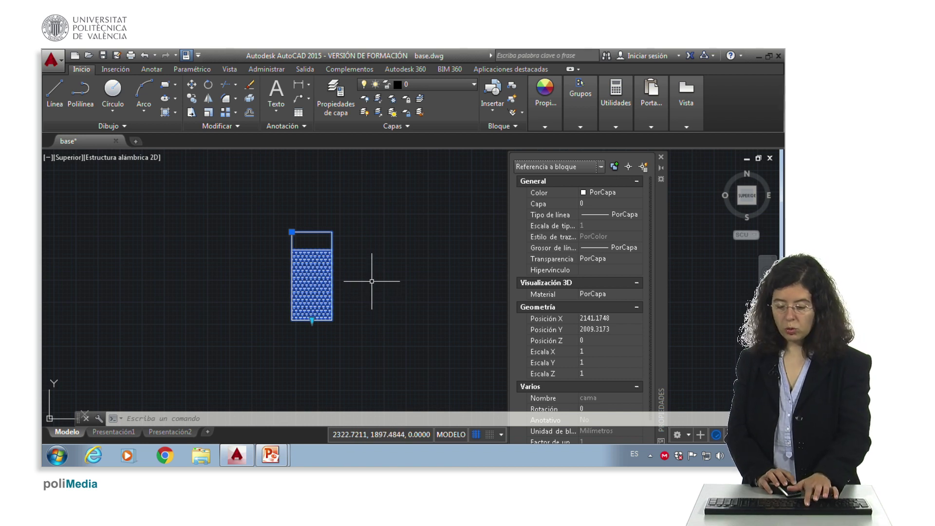
With Ortho mode on, stretch the bed block's lower end downward by exactly 50 mm and turn Ortho off
{"action": "key", "text": "F8"}
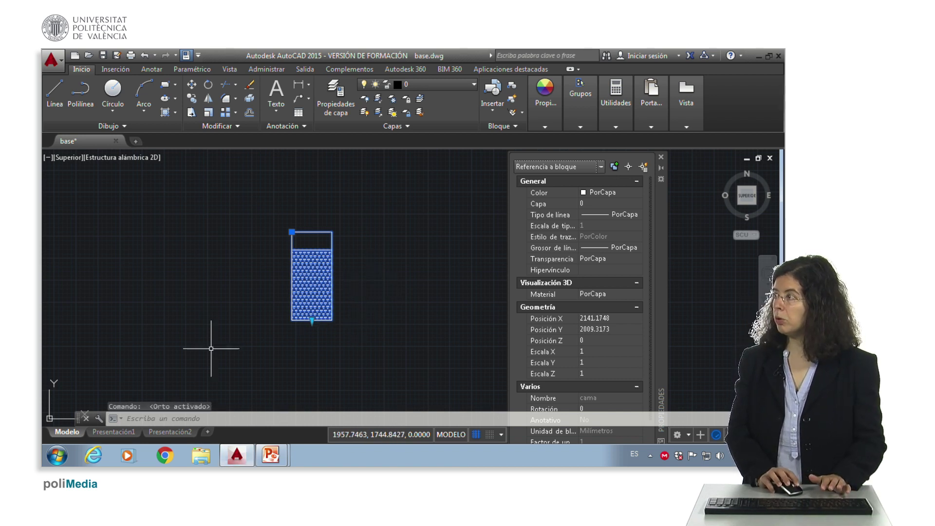
{"action": "left_click", "coordinate": [311, 320]}
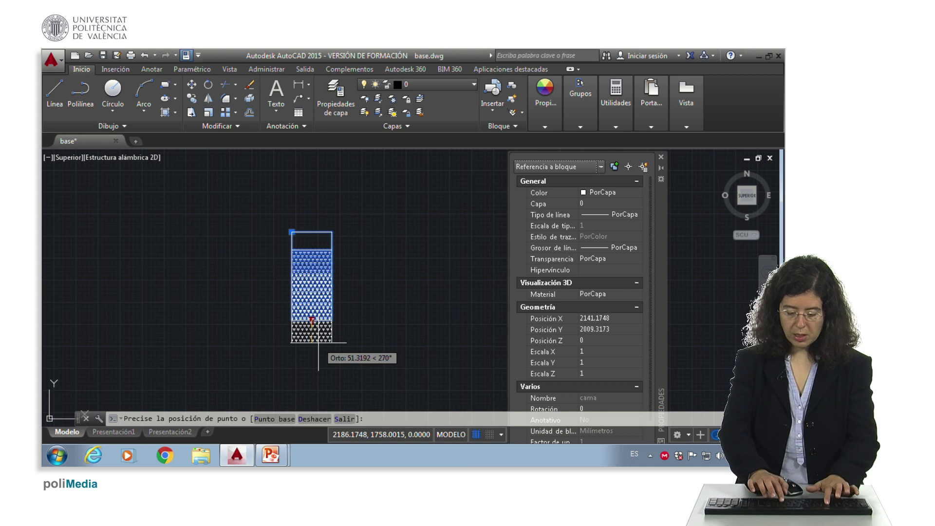
{"action": "type", "text": "50"}
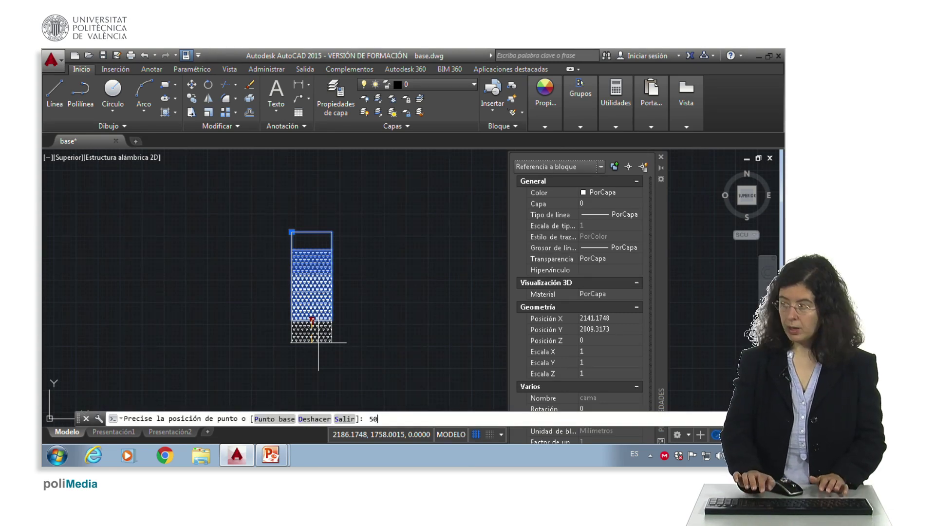
{"action": "key", "text": "Return"}
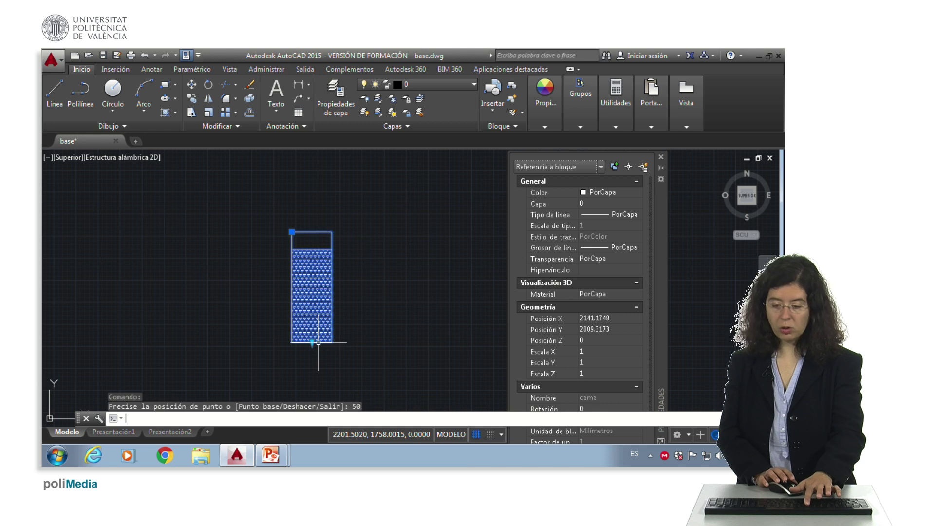
{"action": "key", "text": "F8"}
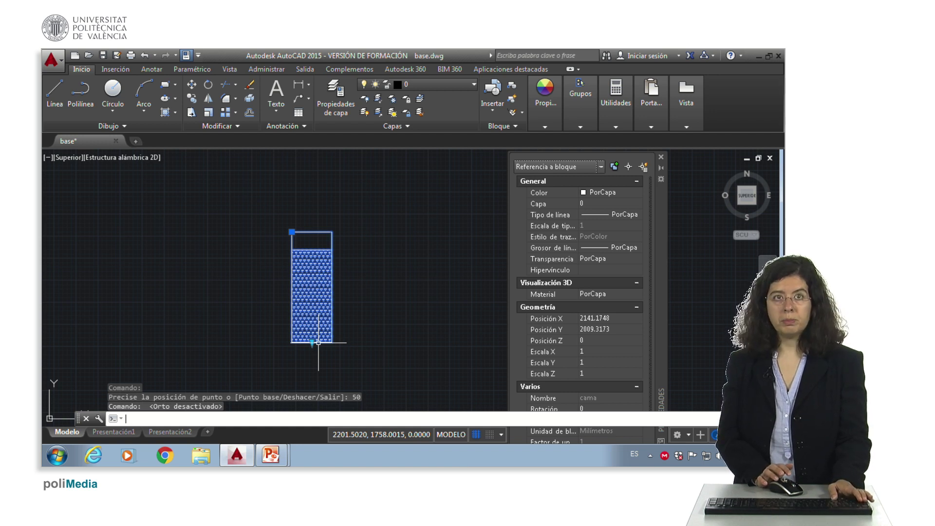
{"action": "key", "text": "alt+Tab"}
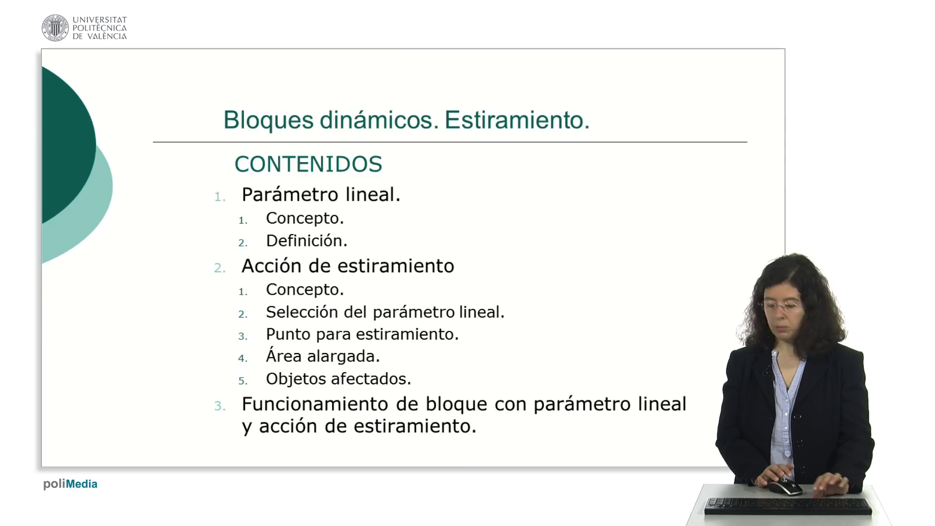
{"action": "left_click", "coordinate": [319, 346]}
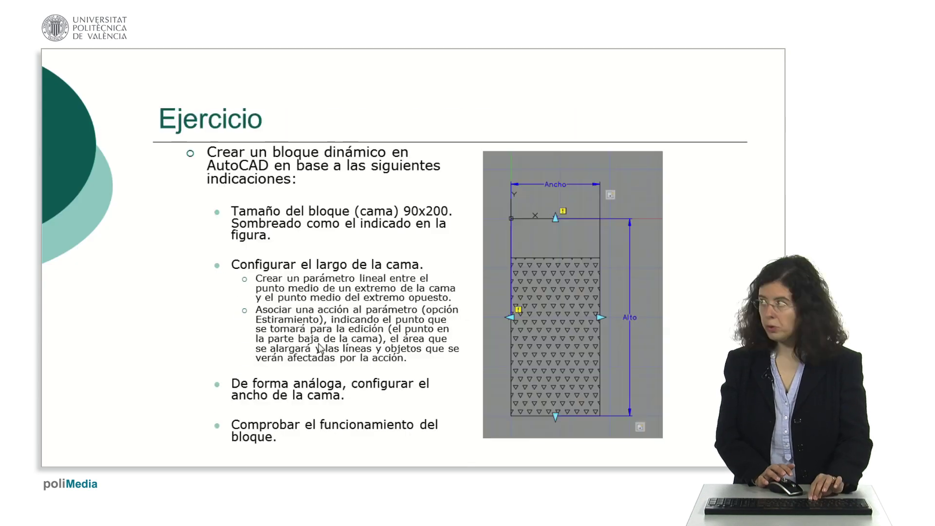